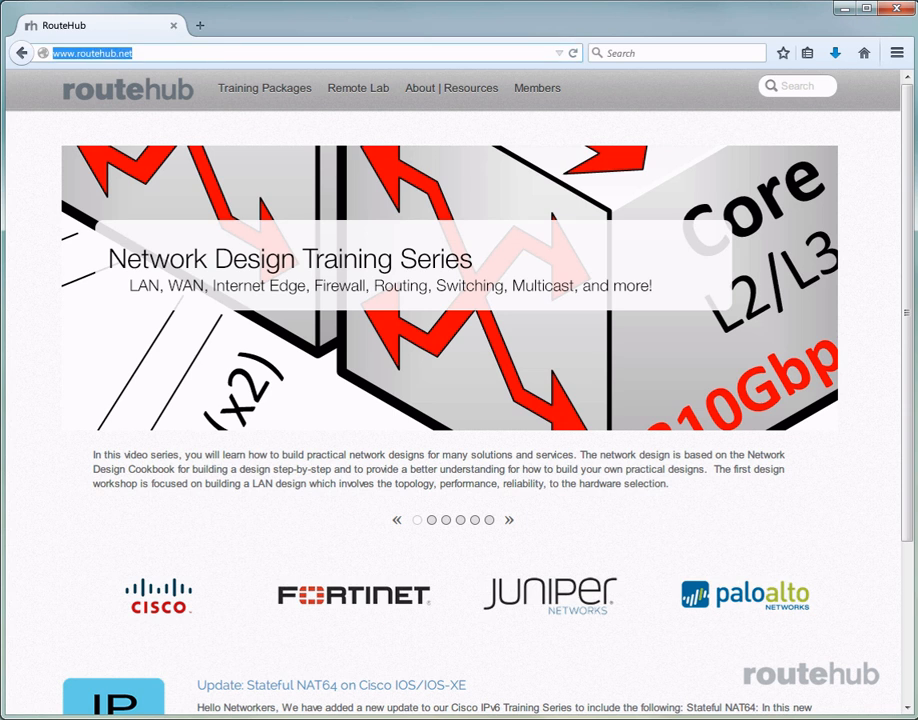
text(https://)
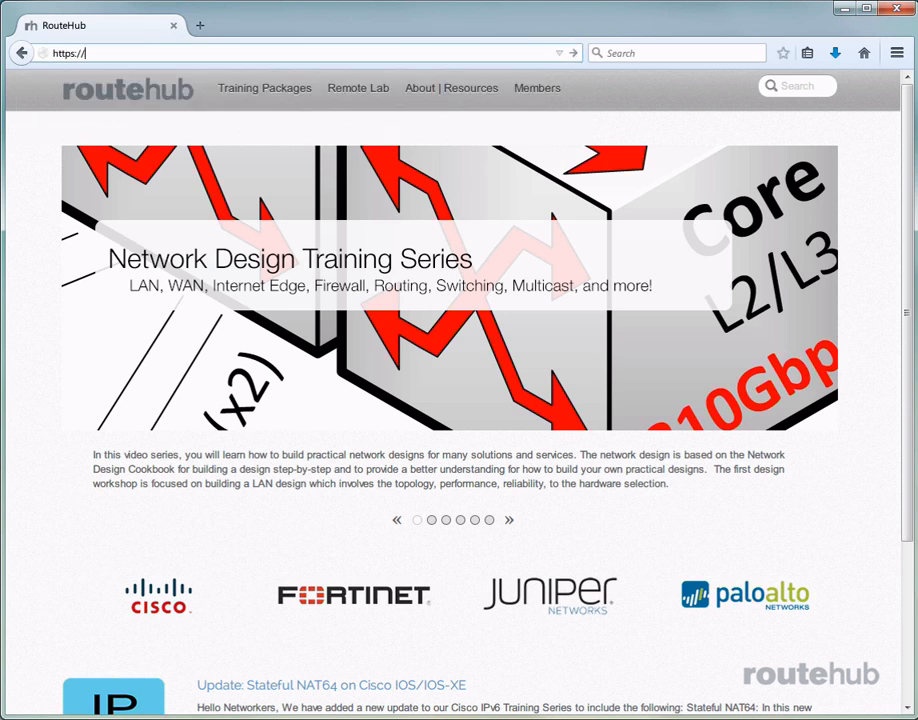
text(192.168.101.254)
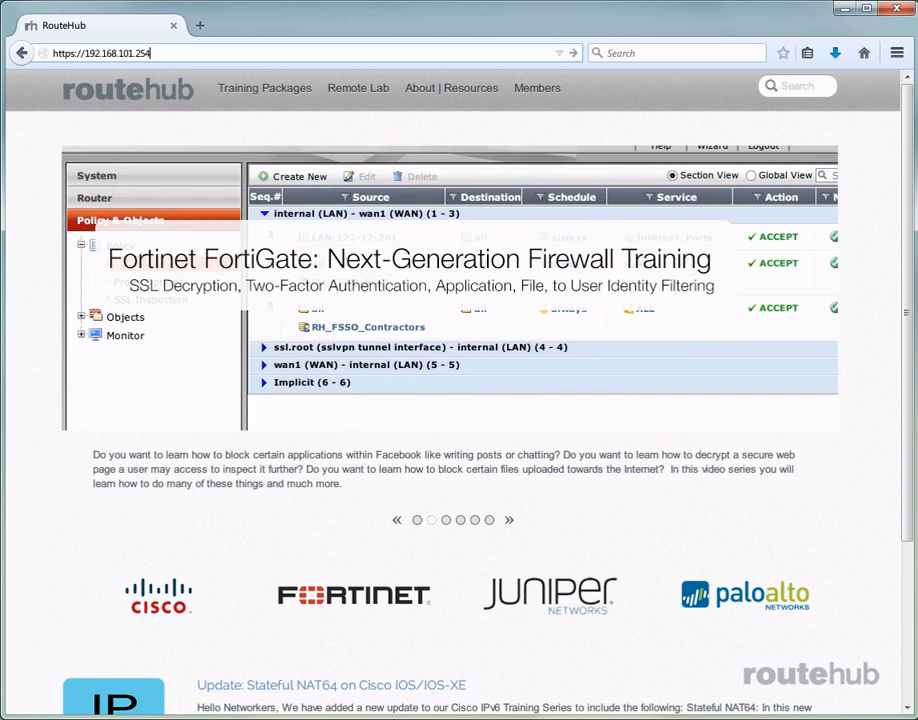
key(Return)
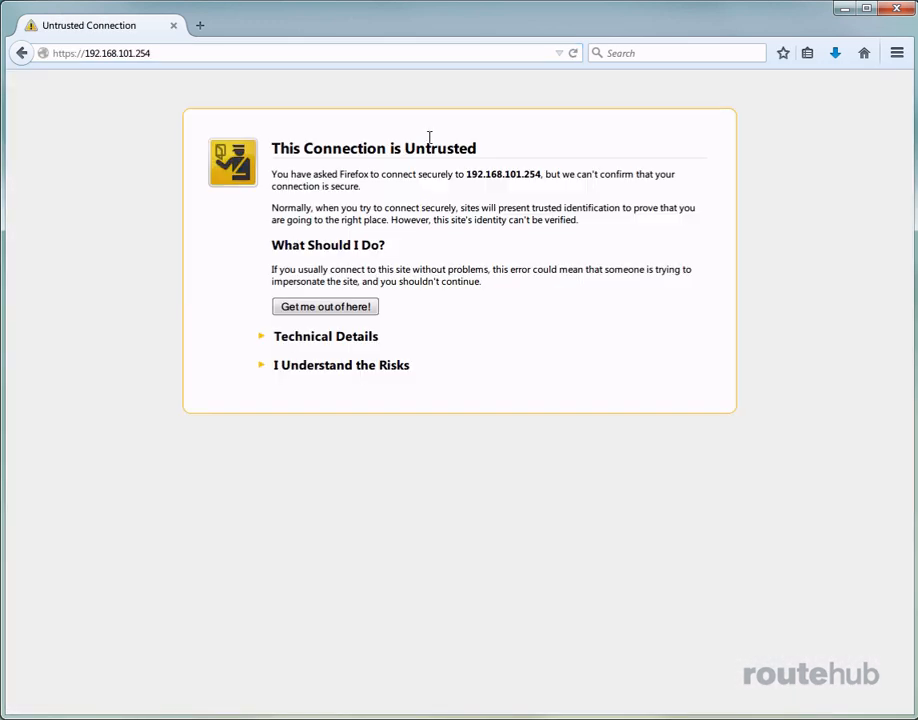
click(350, 362)
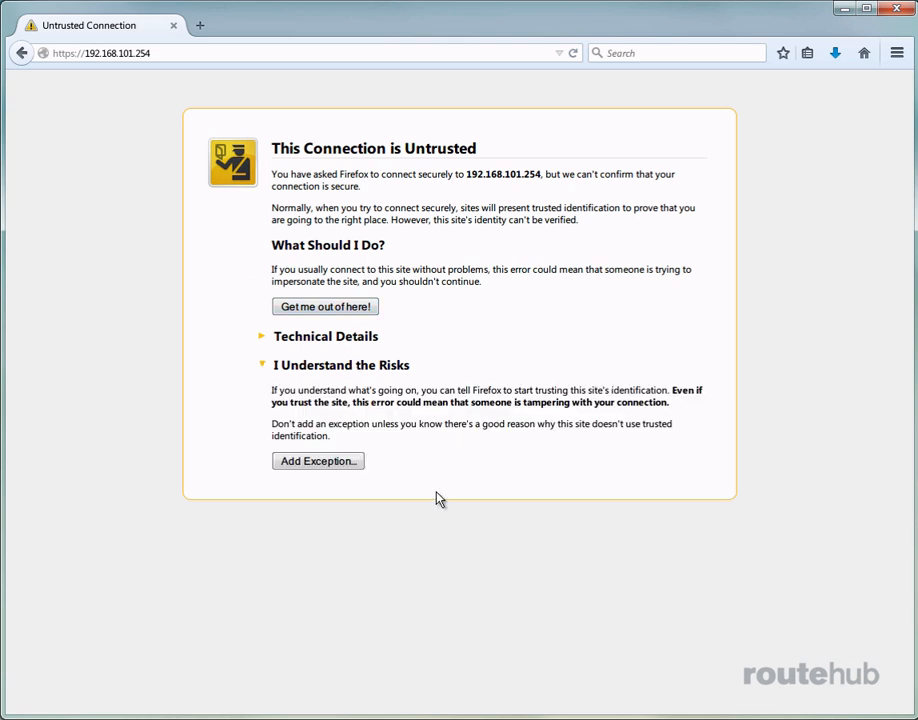
click(333, 464)
click(540, 541)
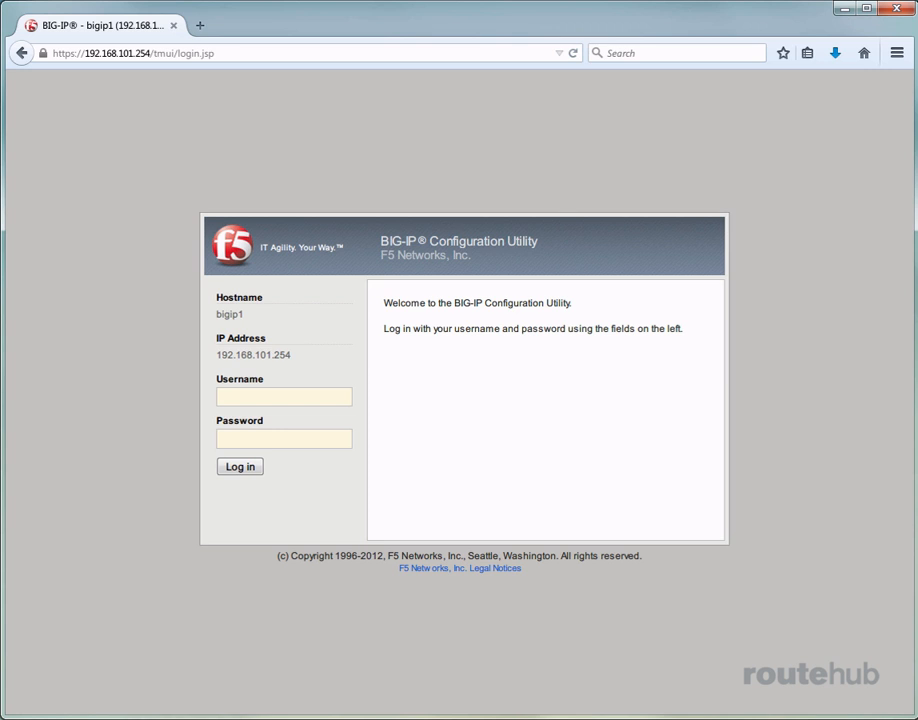
Log in to the BIG-IP Configuration Utility with the administrator username and account password.
key(Tab)
click(240, 466)
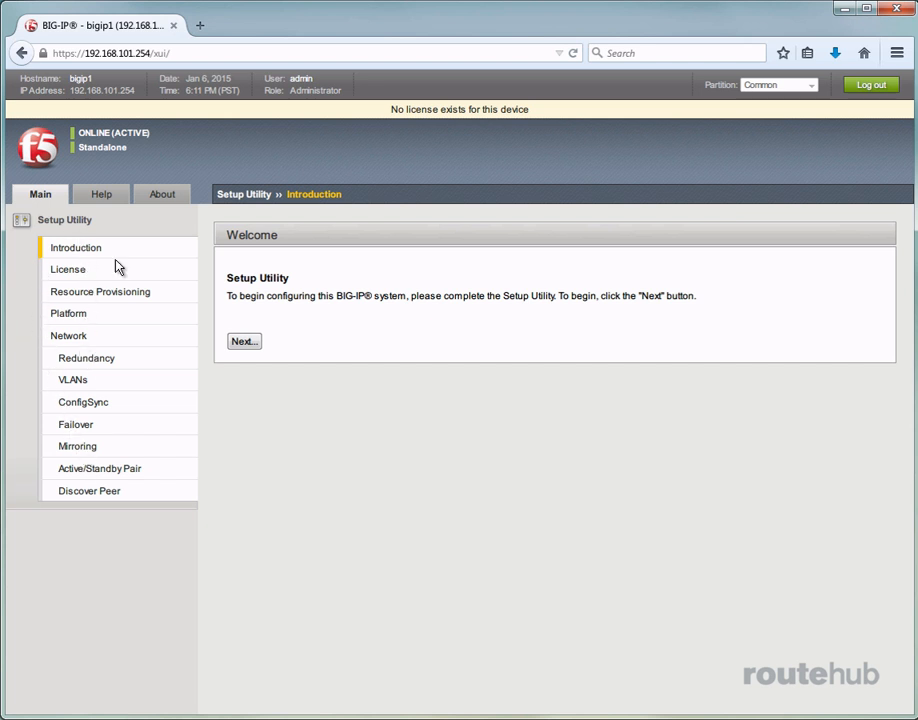
Start the Setup Utility and begin activating the device license.
click(247, 343)
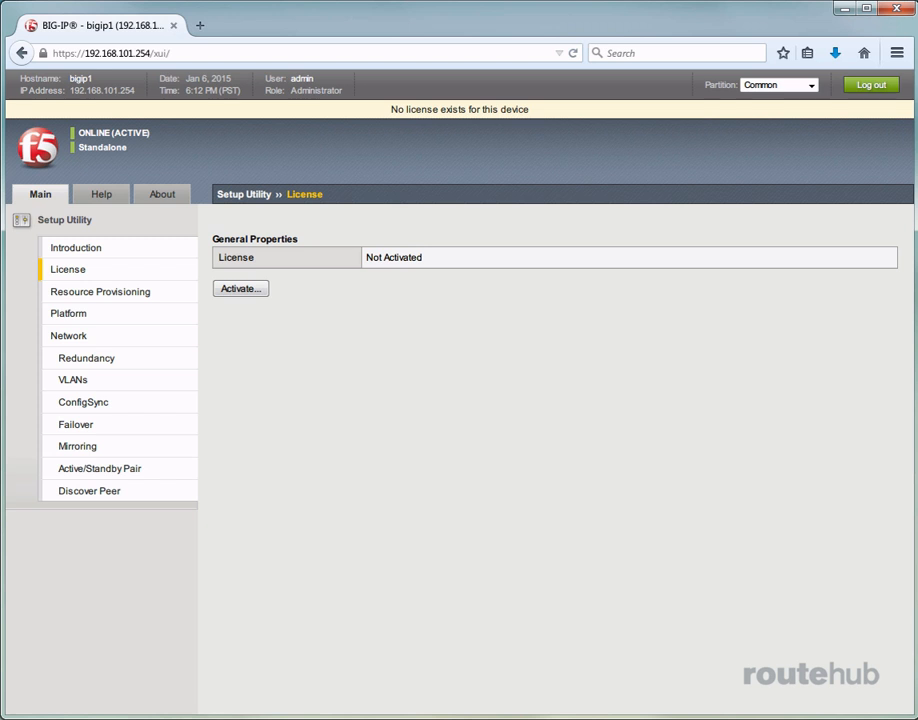
click(240, 289)
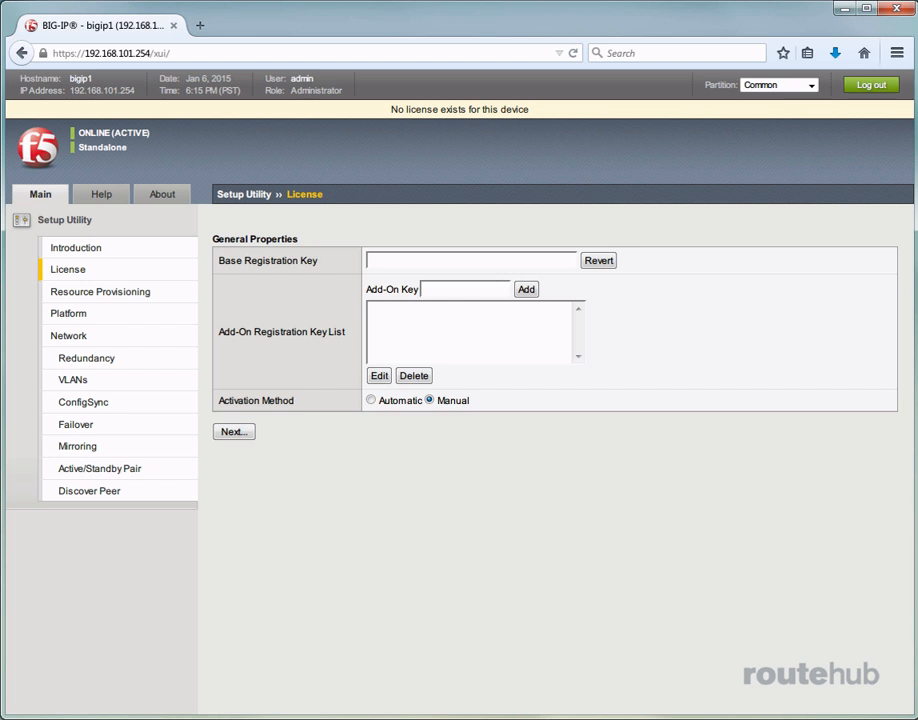
click(371, 401)
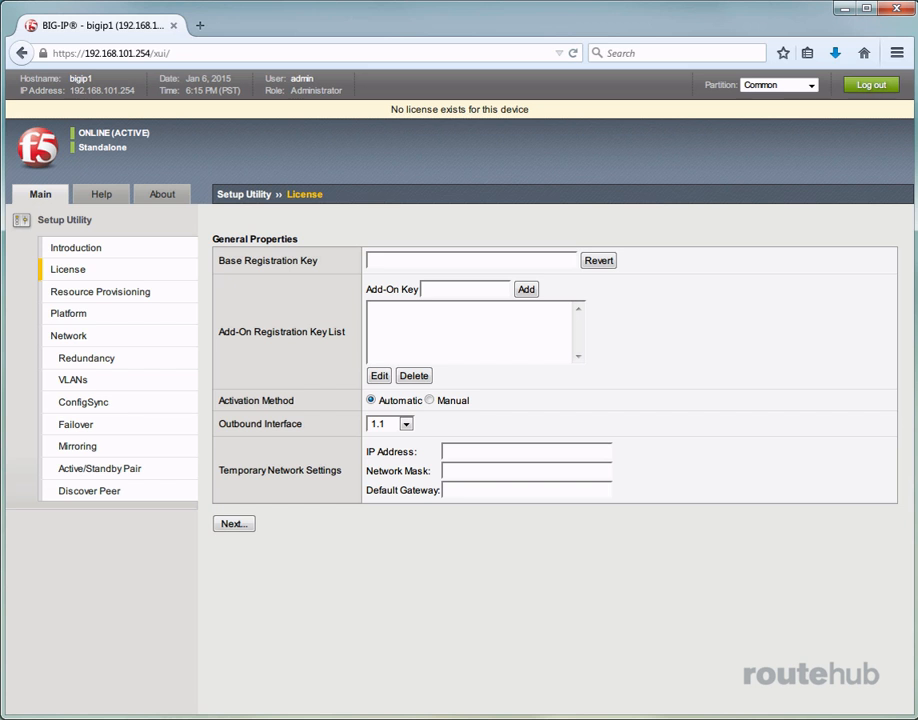
click(405, 426)
click(386, 441)
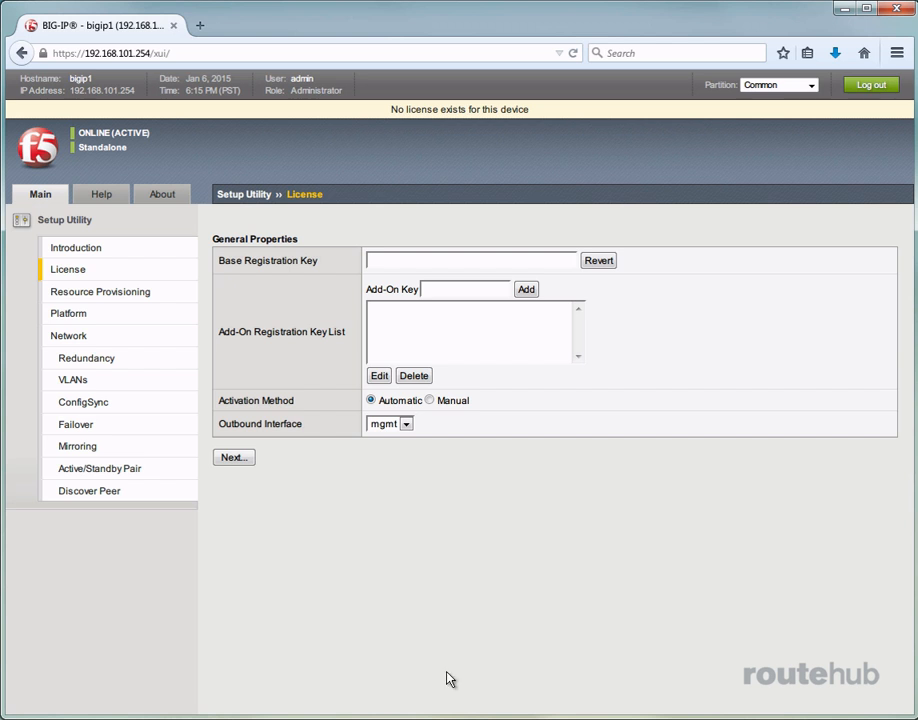
click(429, 400)
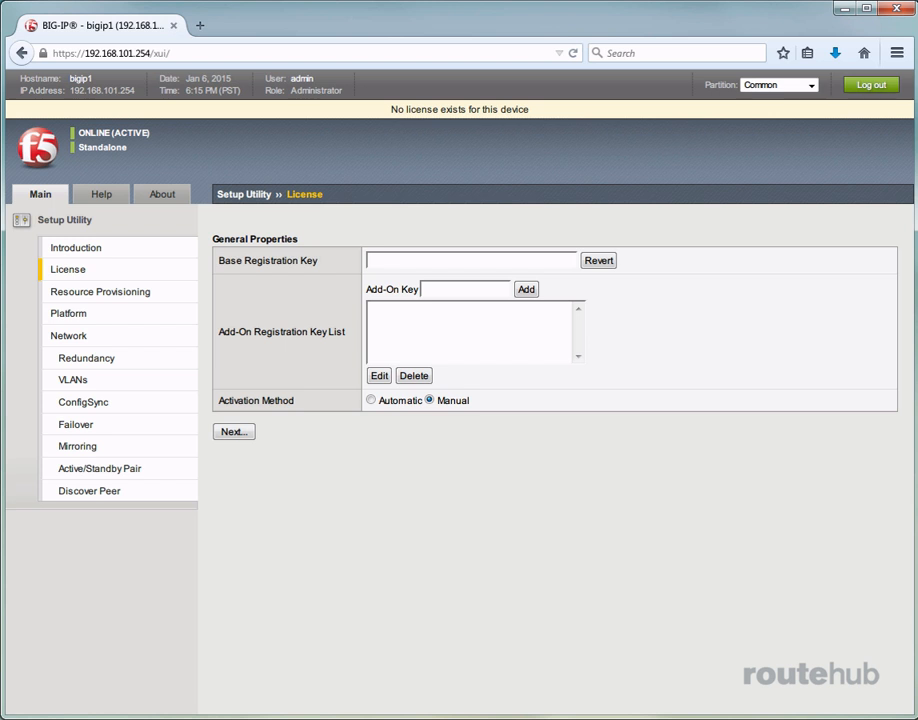
Paste the base registration key and proceed with manual activation to generate the dossier.
click(397, 260)
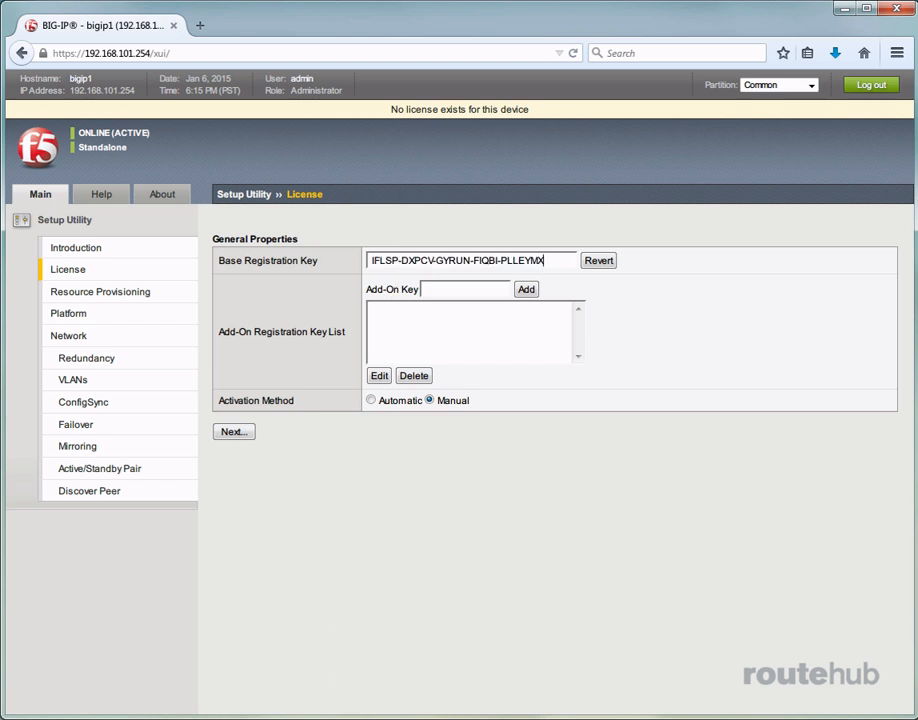
click(236, 432)
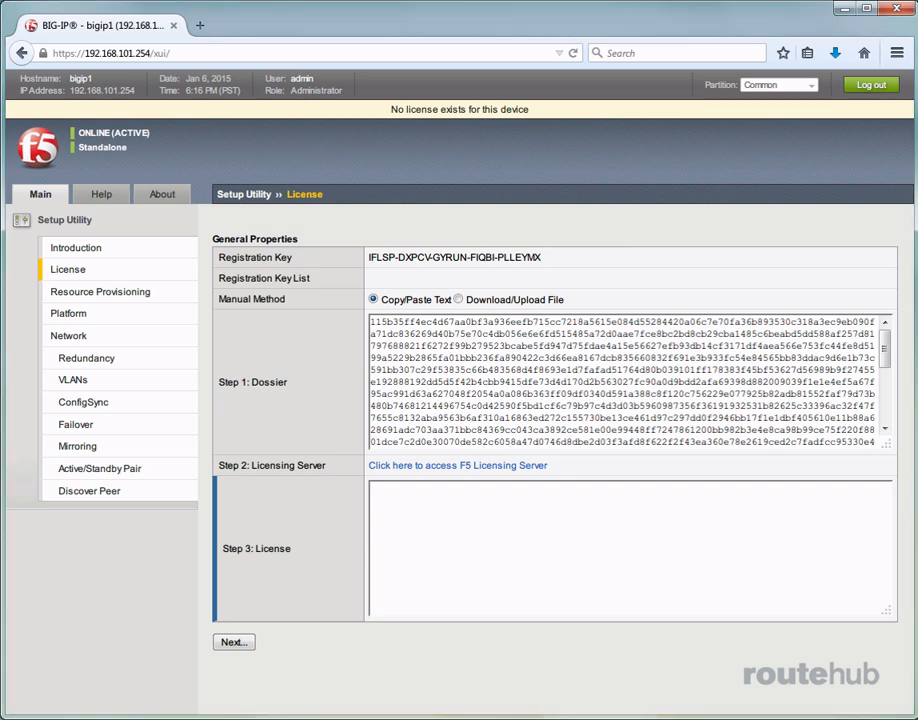
Copy the whole dossier, open the F5 Licensing Server, and submit the dossier on its product activation page.
key(ctrl+a)
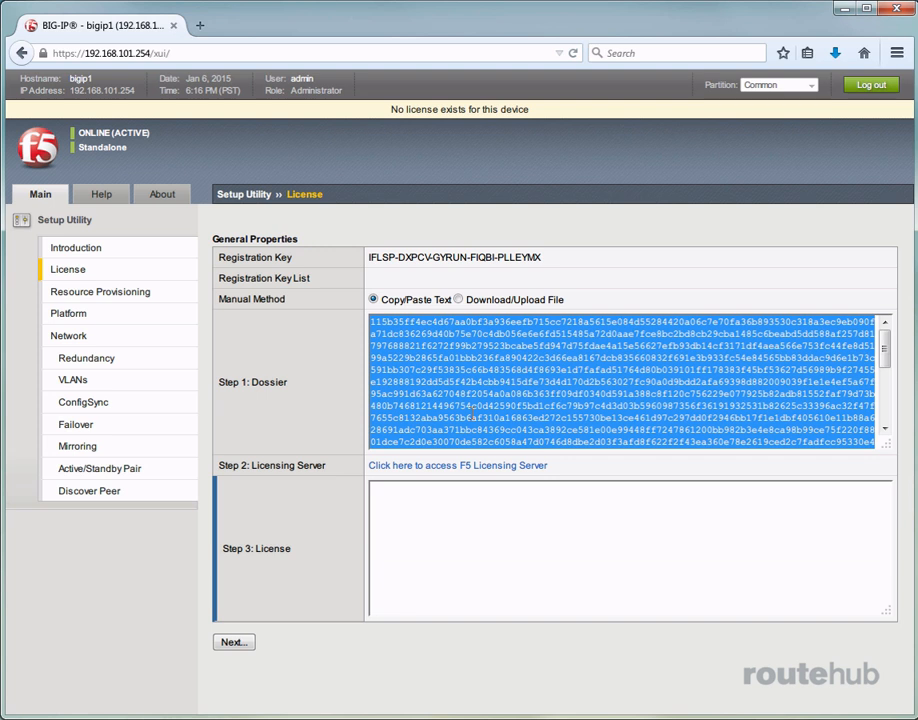
click(440, 466)
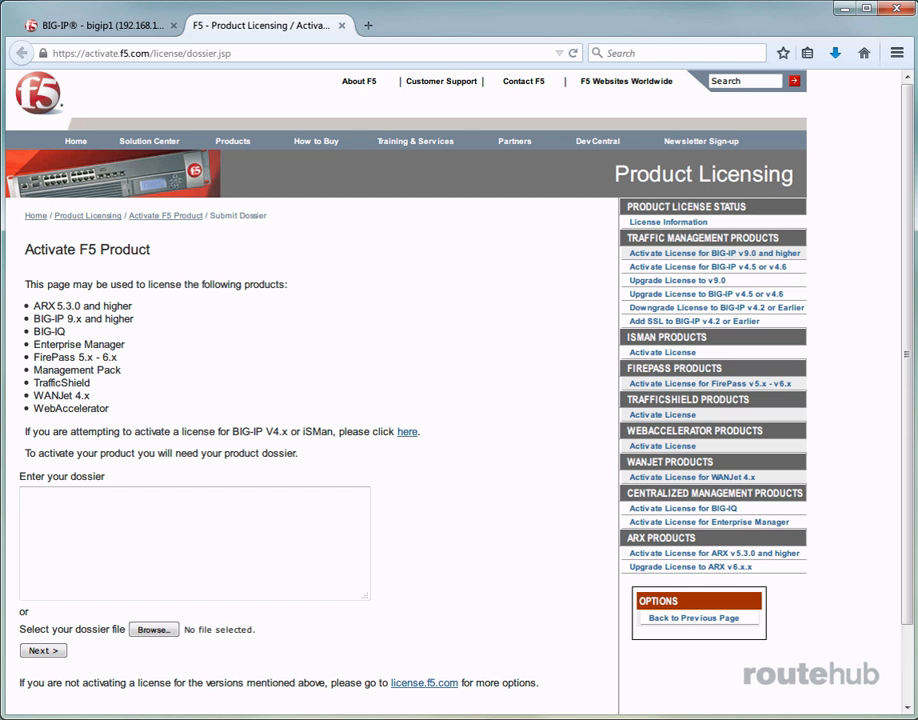
click(135, 512)
key(ctrl+v)
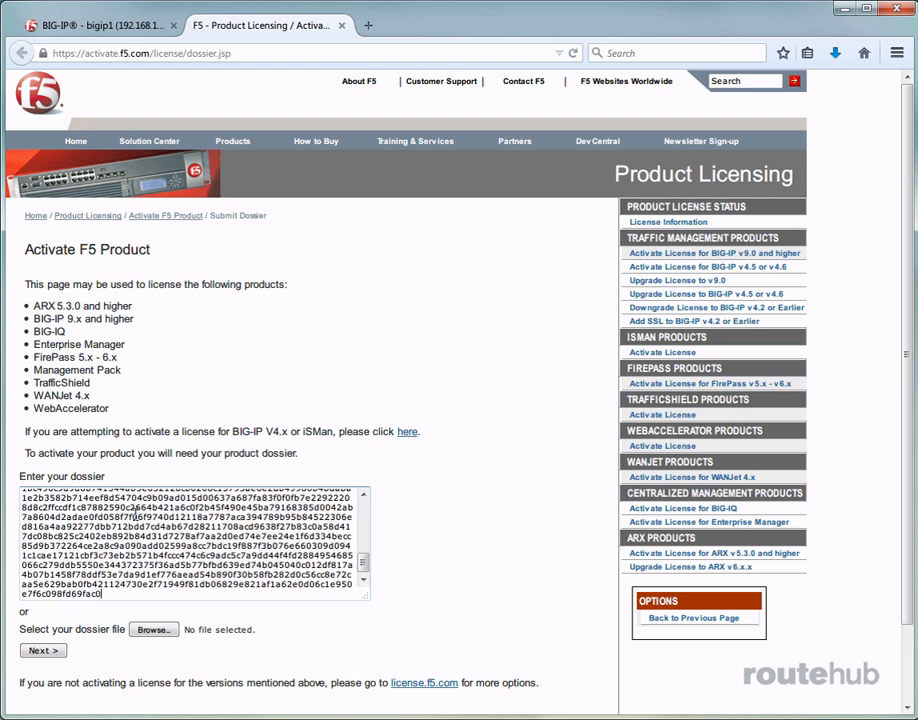
click(50, 652)
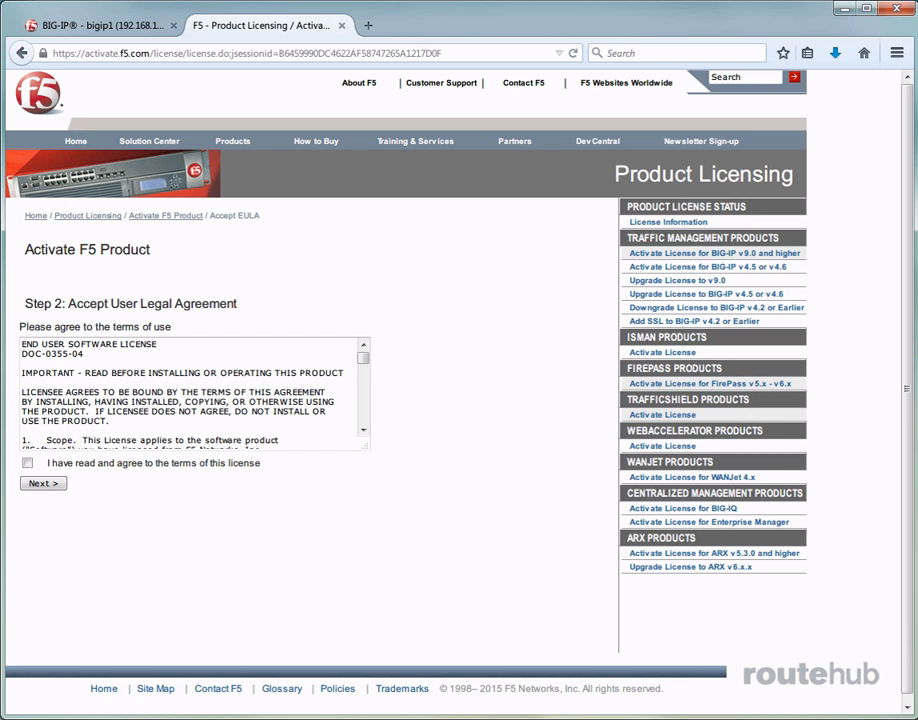
Accept the end user license terms and save the generated license as License.txt.
click(27, 463)
click(45, 484)
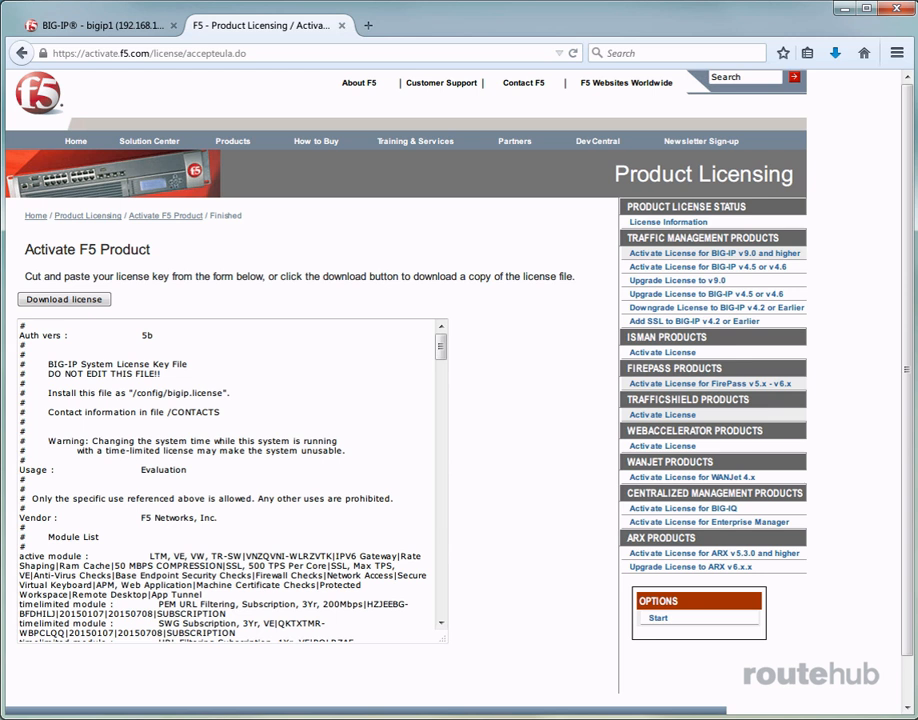
click(90, 300)
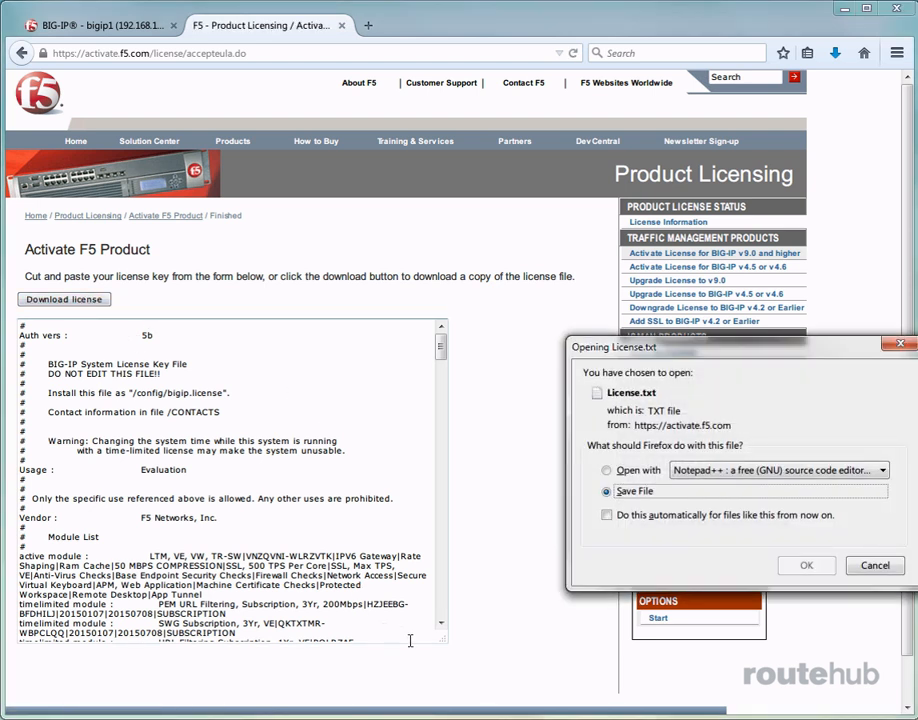
click(806, 565)
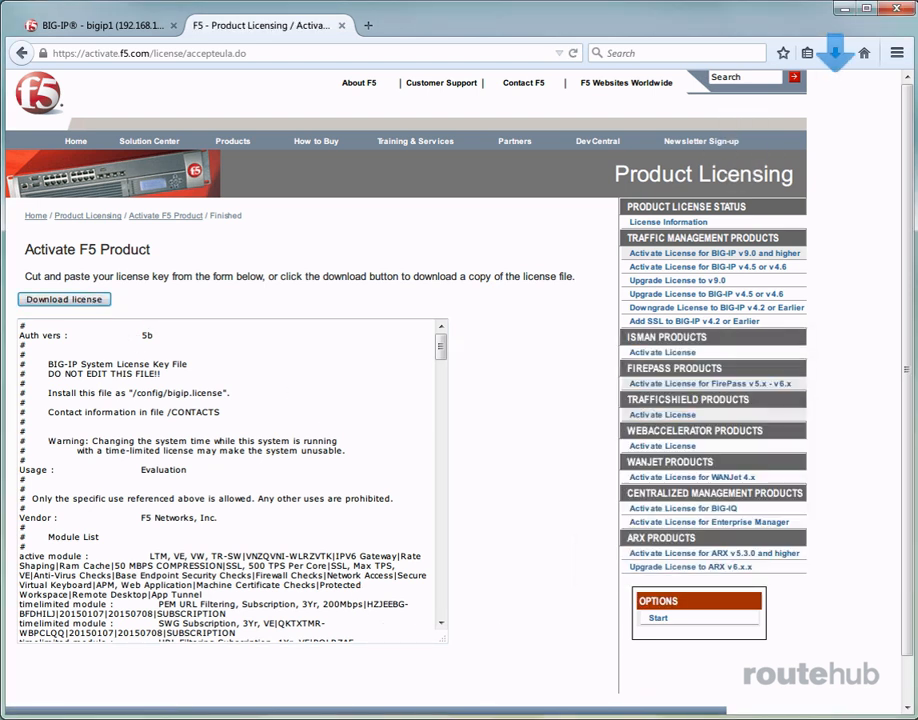
Copy the full generated license text into the Step 3: License field in the BIG-IP Setup Utility and submit it.
click(284, 485)
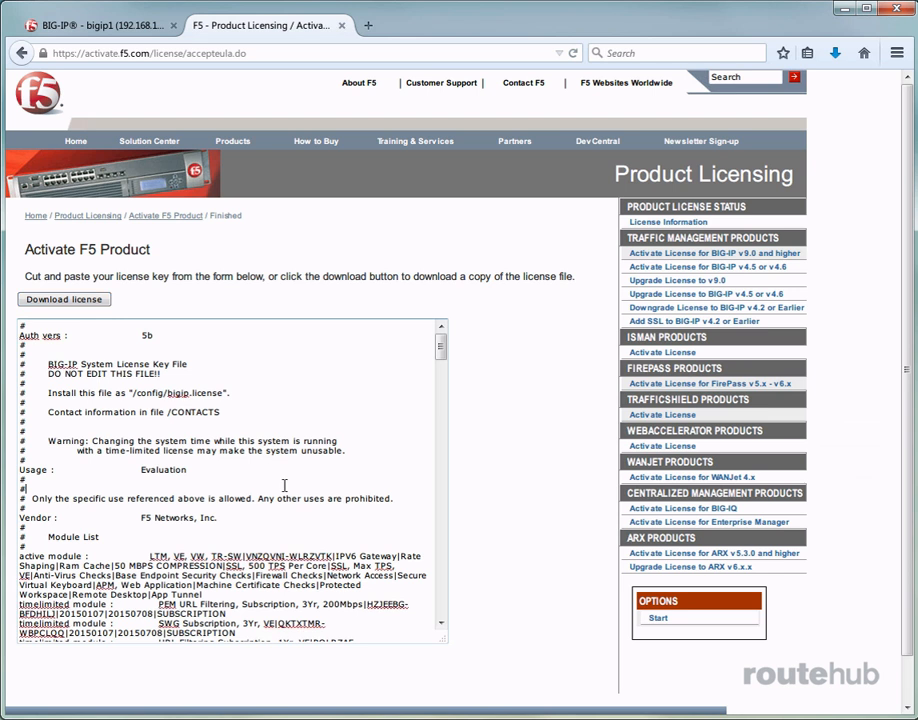
key(ctrl+a)
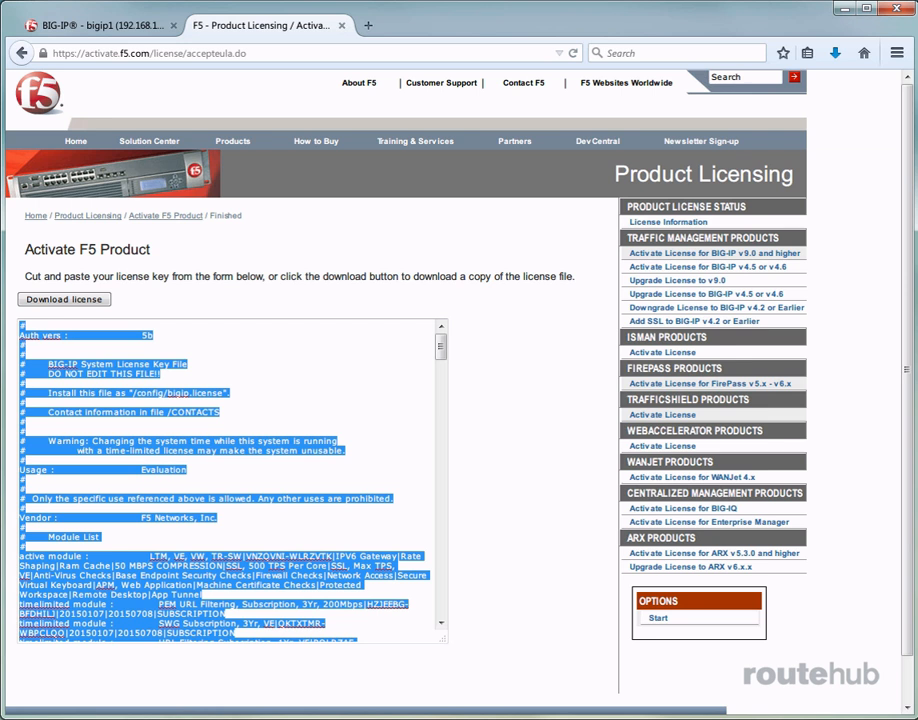
click(62, 27)
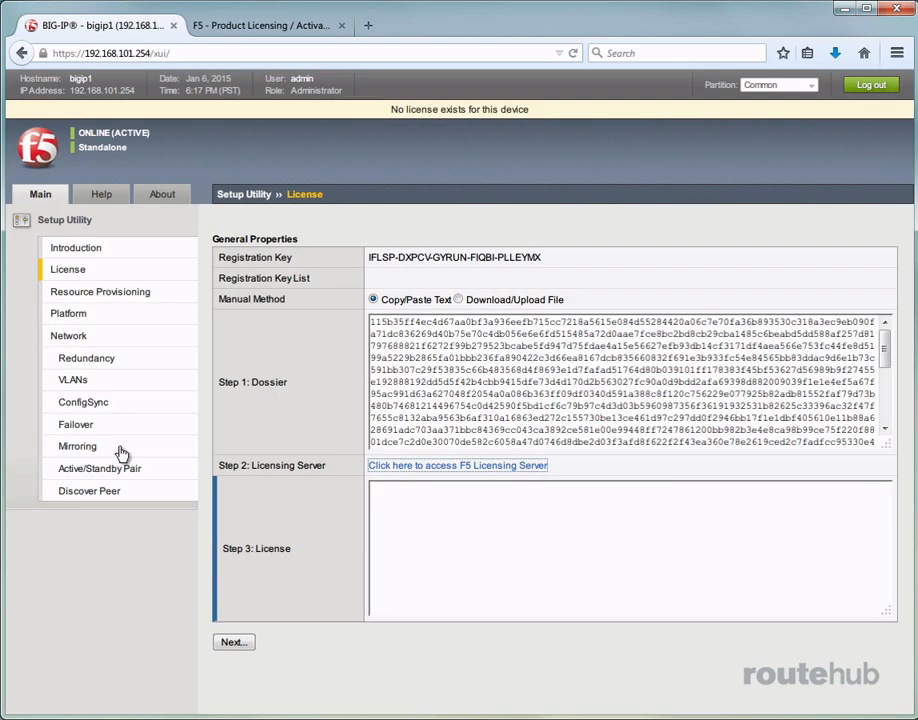
click(545, 549)
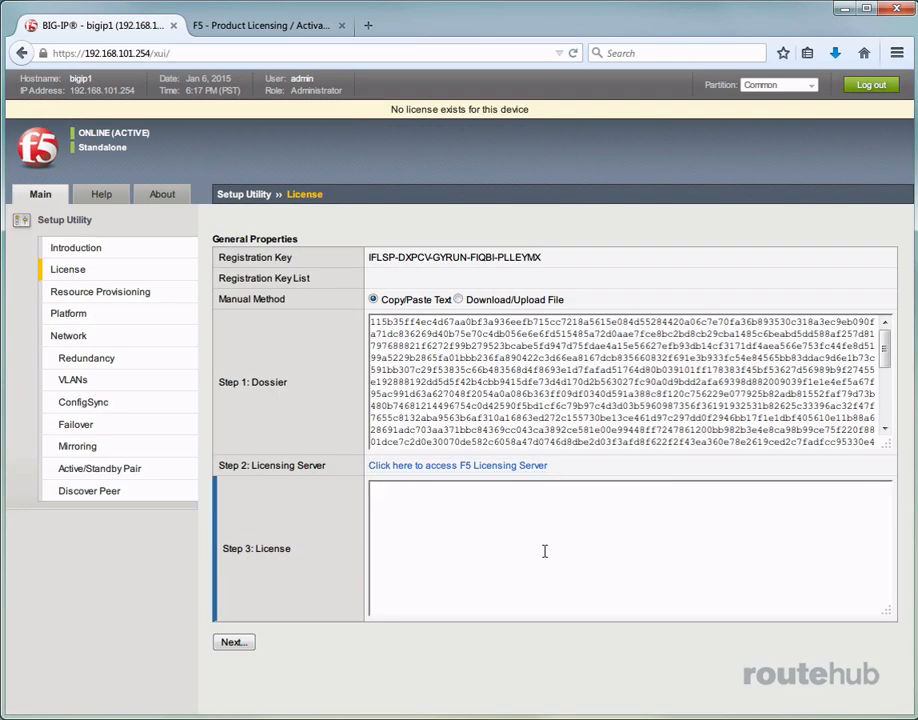
key(ctrl+v)
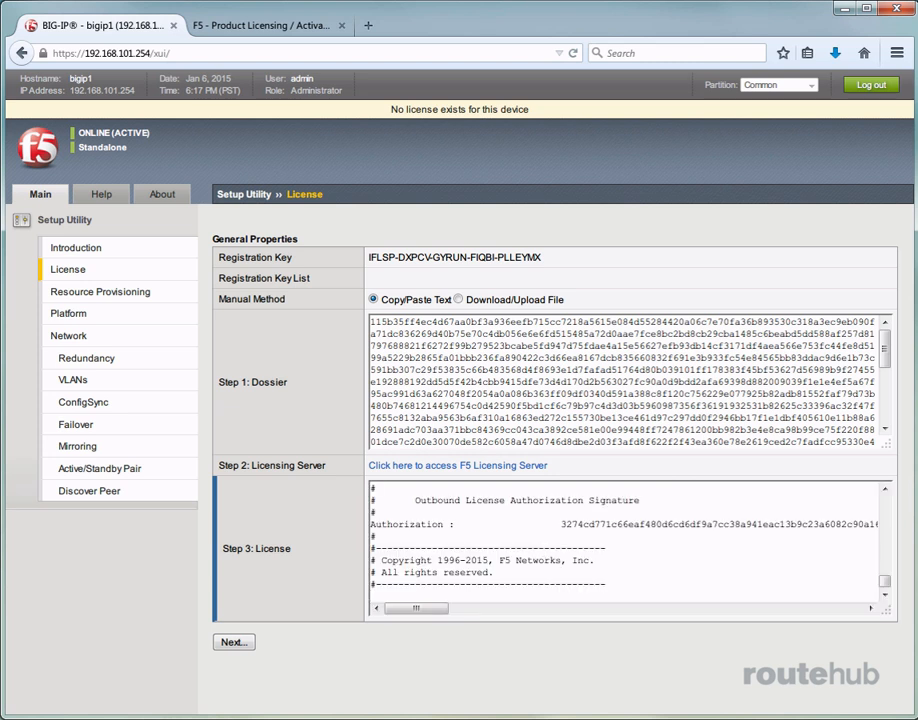
click(236, 644)
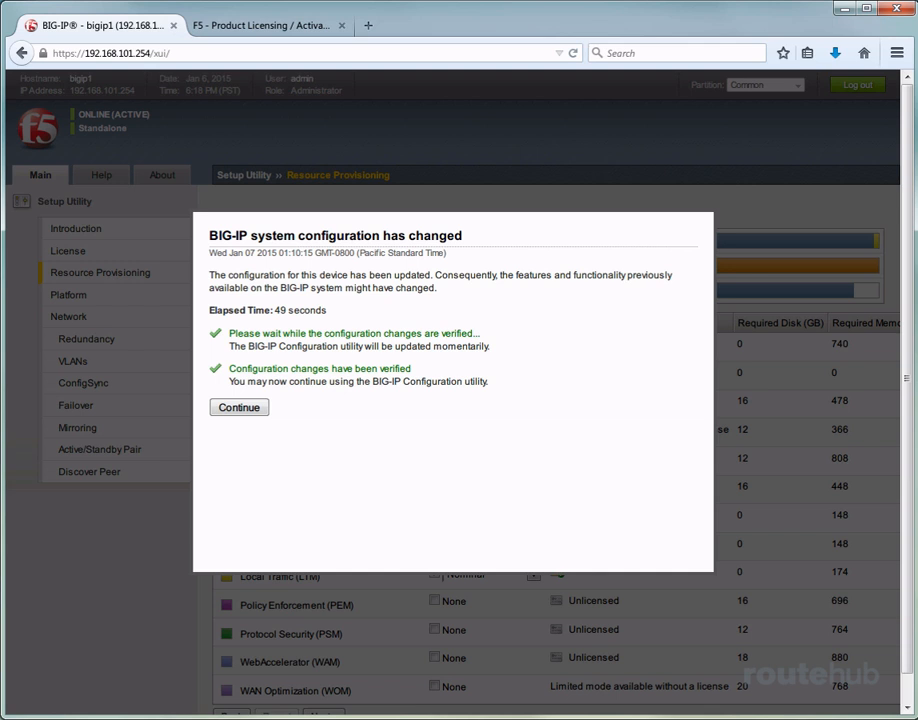
Continue past the configuration change notice and accept the resource provisioning with Local Traffic (LTM) at Nominal.
click(249, 409)
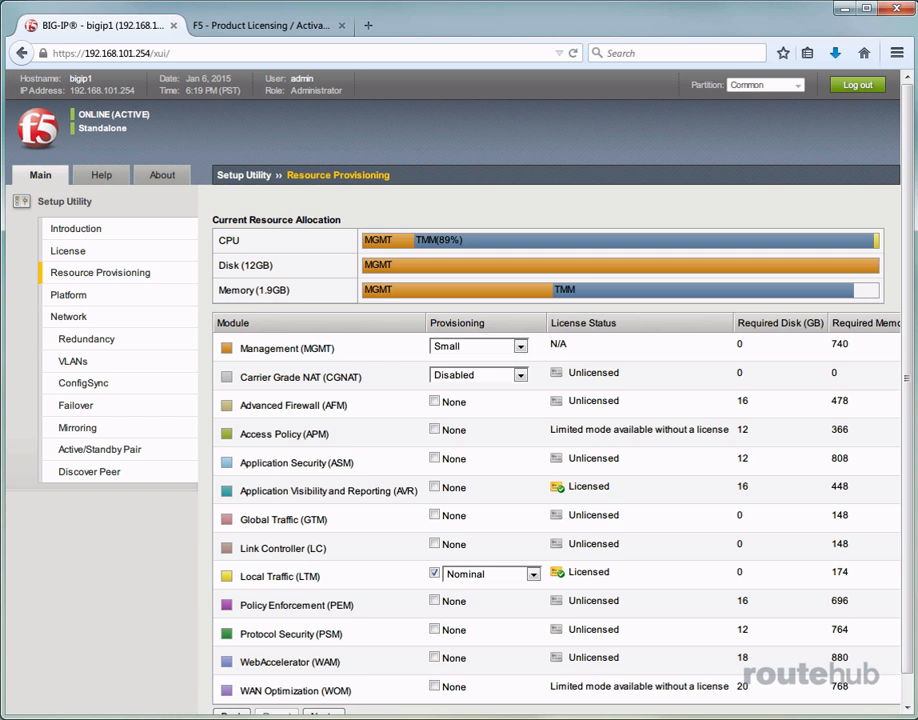
scroll(459, 400, down, 1)
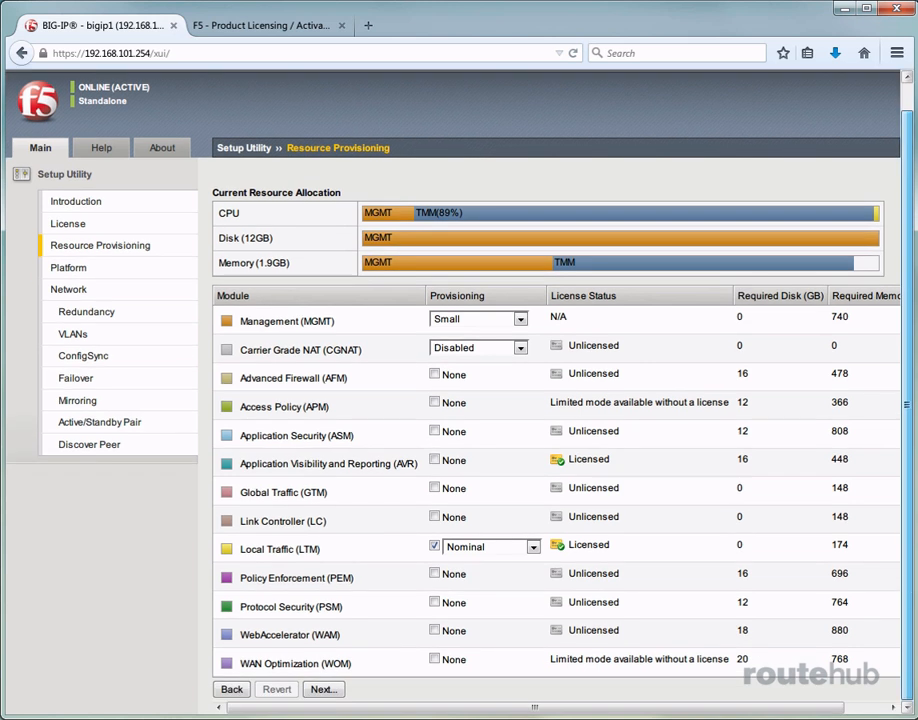
click(325, 690)
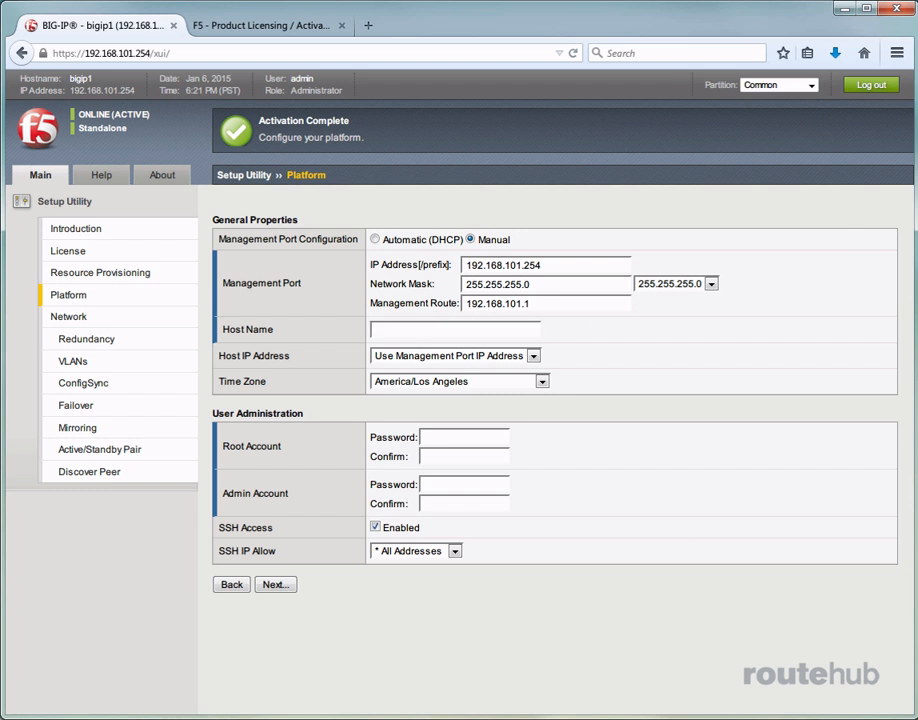
Set the host name to ltm01lab.routehub.local and keep the host IP address on Use Management Port IP Address.
text(ltm01lab.routehub.local)
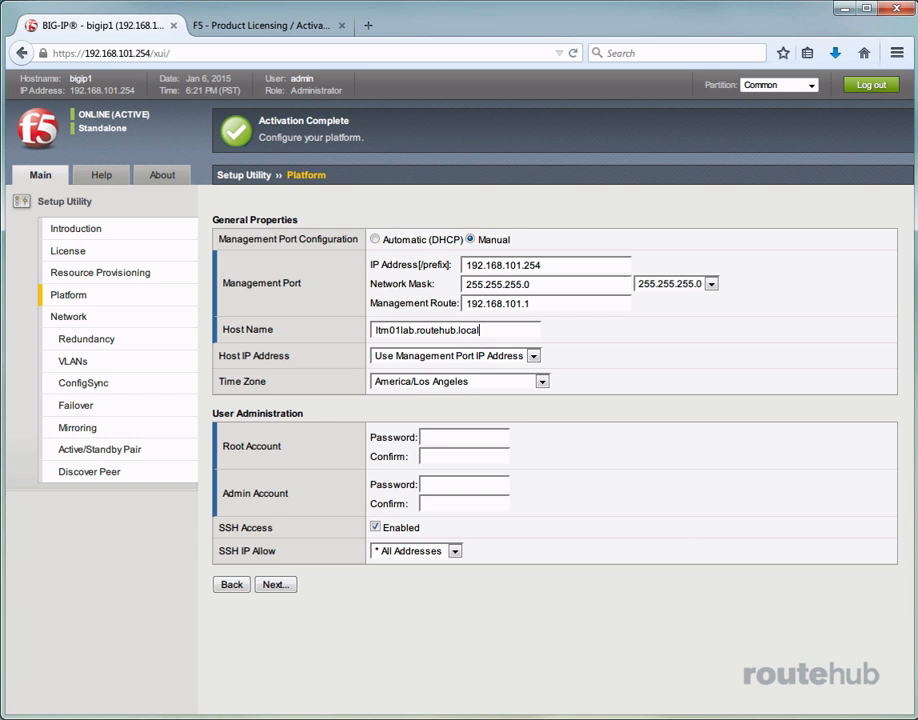
click(535, 358)
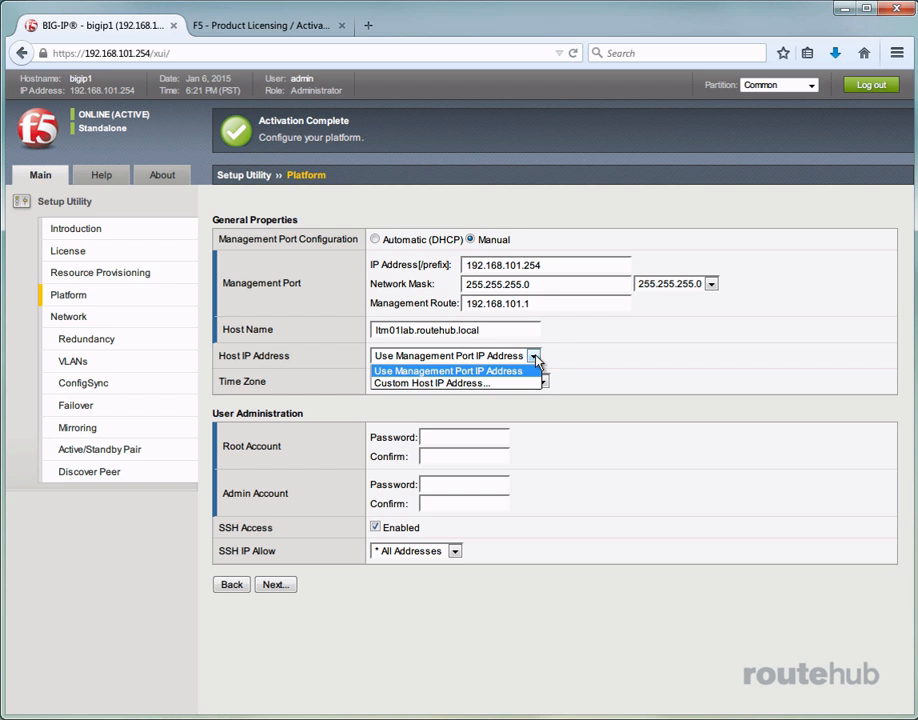
click(536, 359)
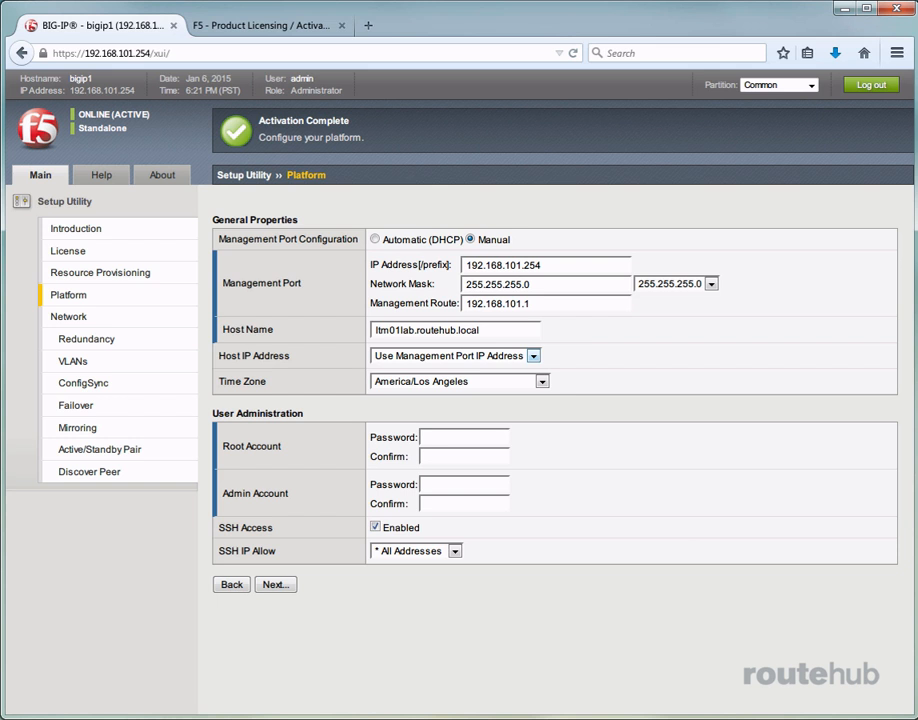
Enter and confirm a new password for the root account.
click(469, 436)
text(aaaaaaaaaaaaa)
key(Tab)
text(aaaaaaaaaaaaa)
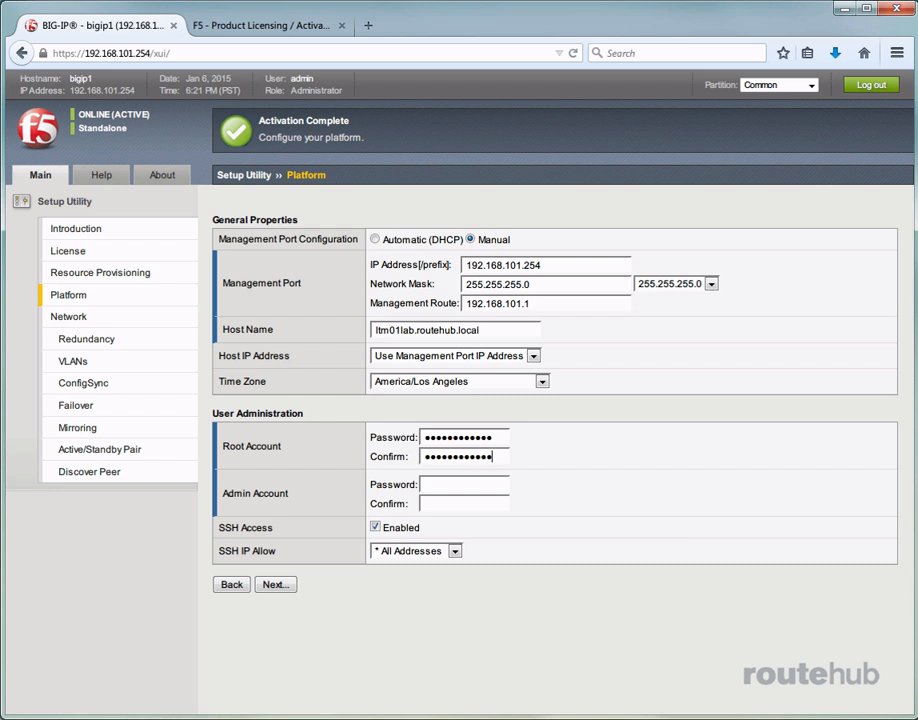
Enter and confirm a new password for the admin account.
key(Tab)
text(aaaaaaaaaaaaa)
key(Tab)
text(aaaaaaaaaaaaa)
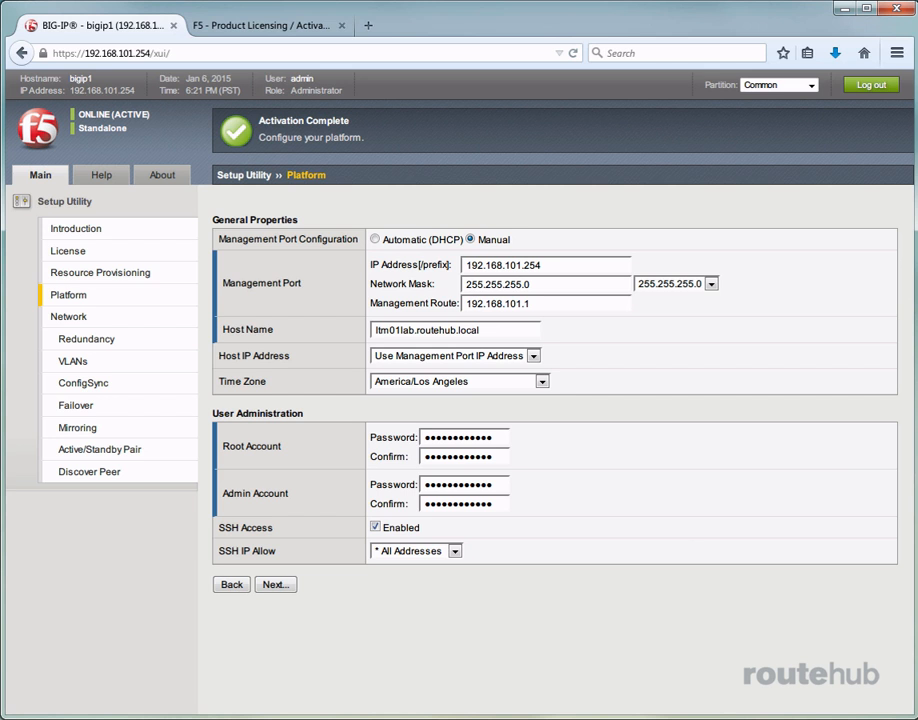
Keep SSH IP Allow on * All Addresses, submit the platform settings and accept the logout notice.
click(455, 552)
click(455, 552)
click(275, 585)
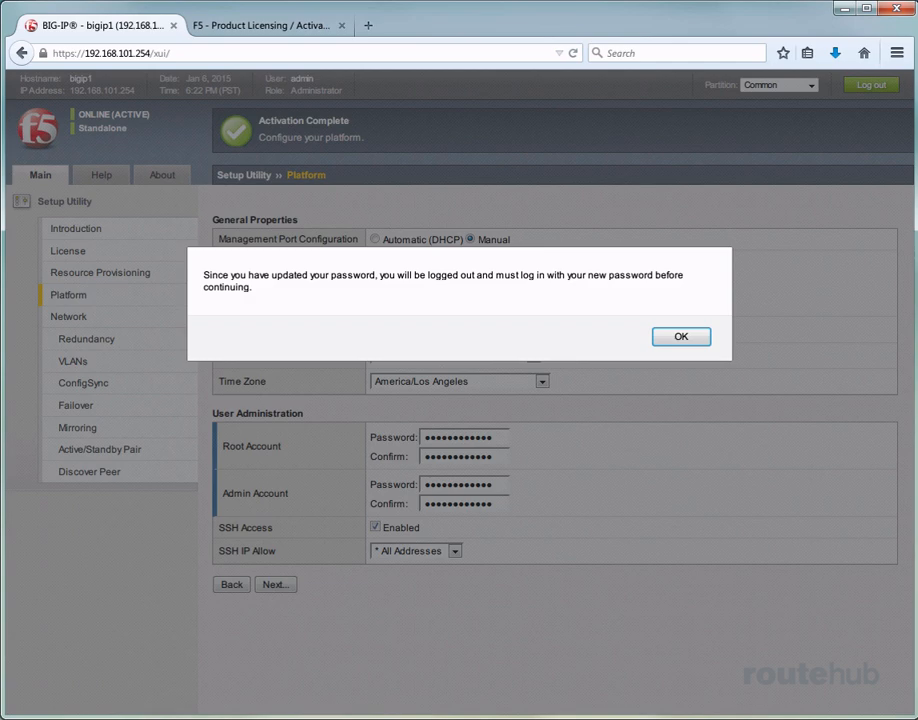
click(674, 338)
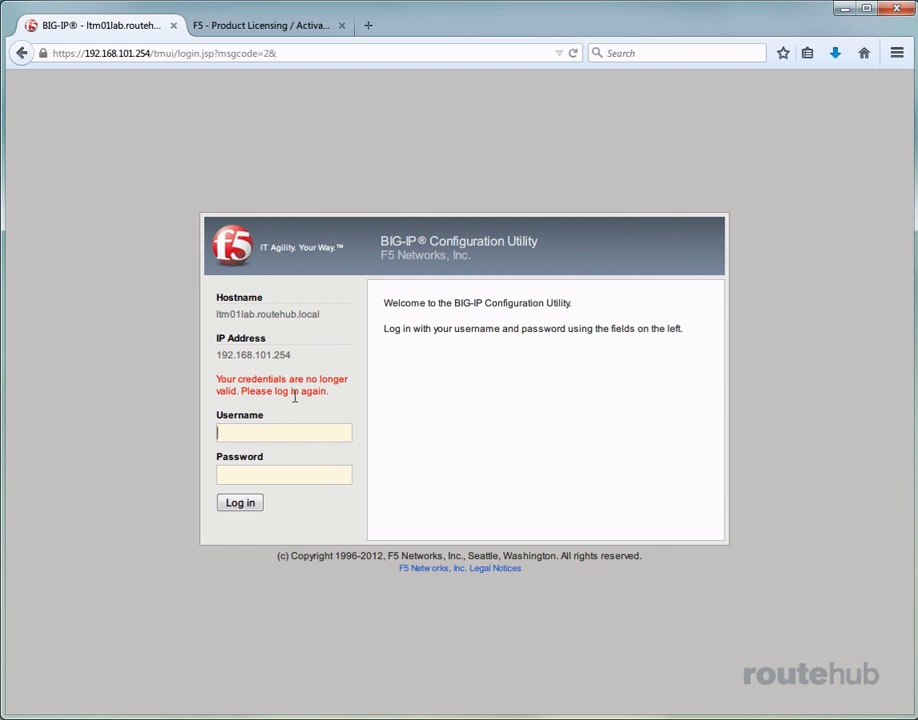
Log back in as admin with the new admin account password.
text(admin)
key(Tab)
key(Return)
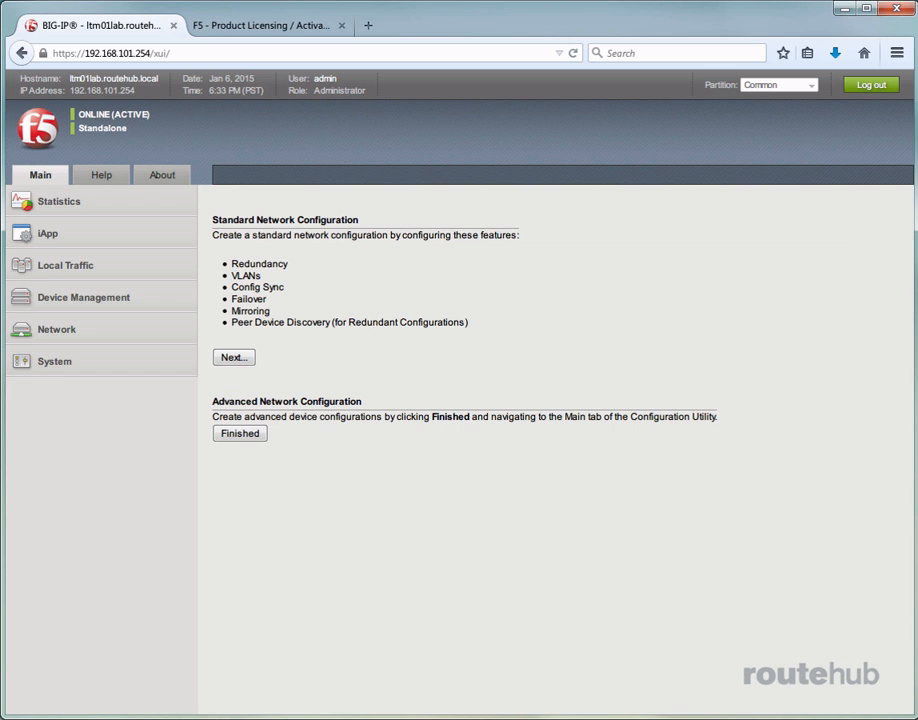
Start the standard network configuration and continue with the failover and mirroring options and the configuration synchronization options disabled.
click(242, 359)
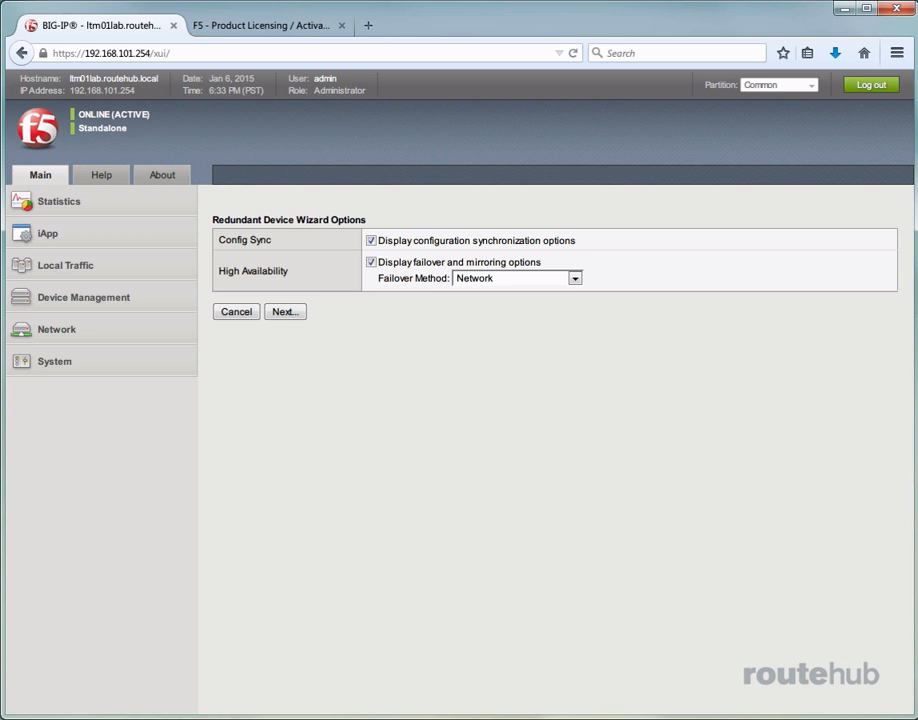
click(371, 262)
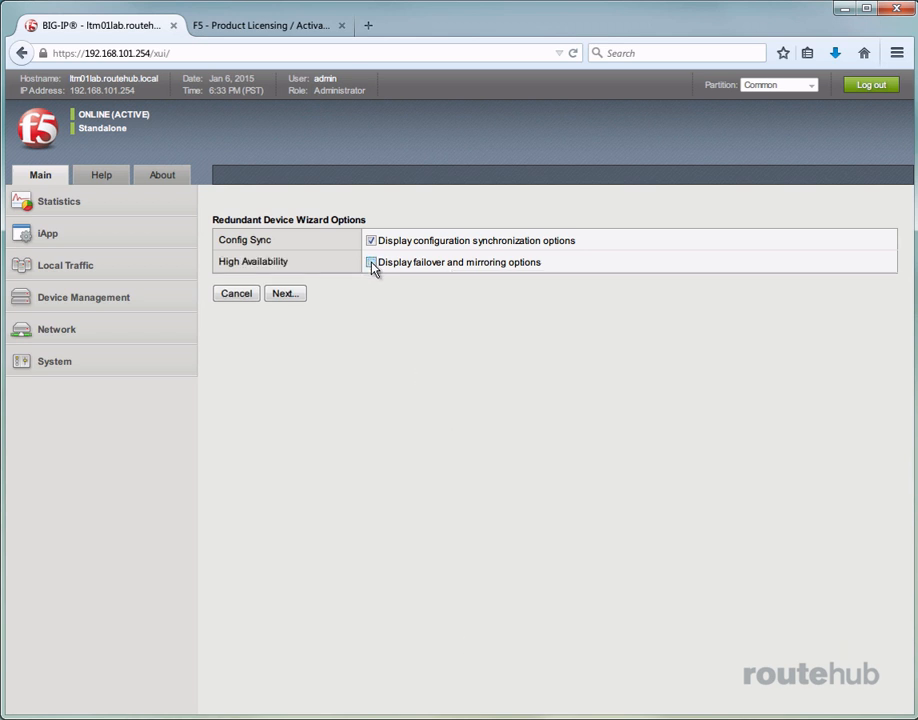
click(371, 240)
click(371, 241)
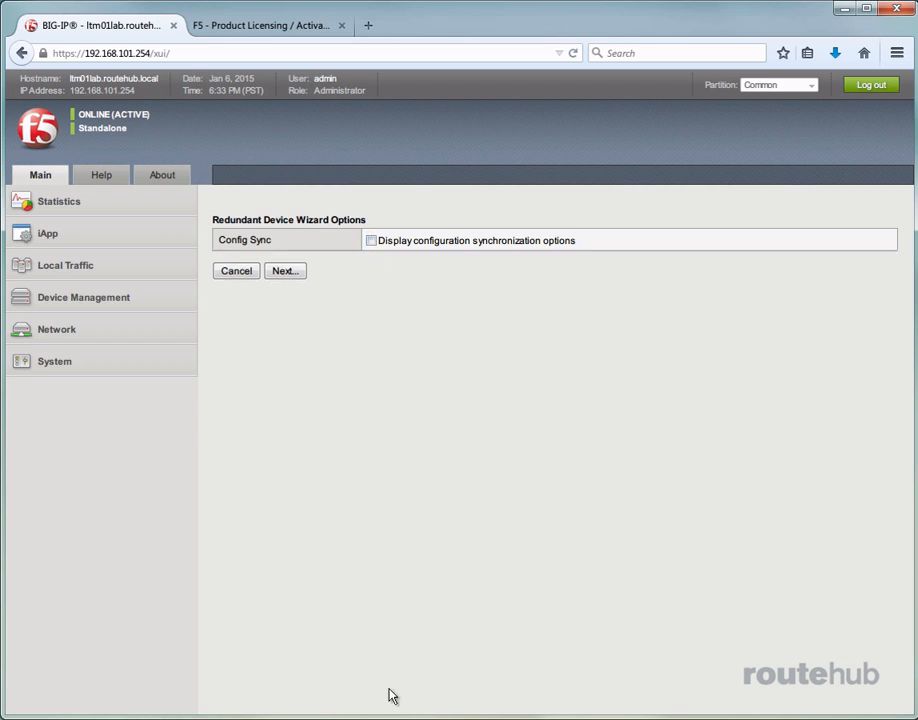
click(285, 272)
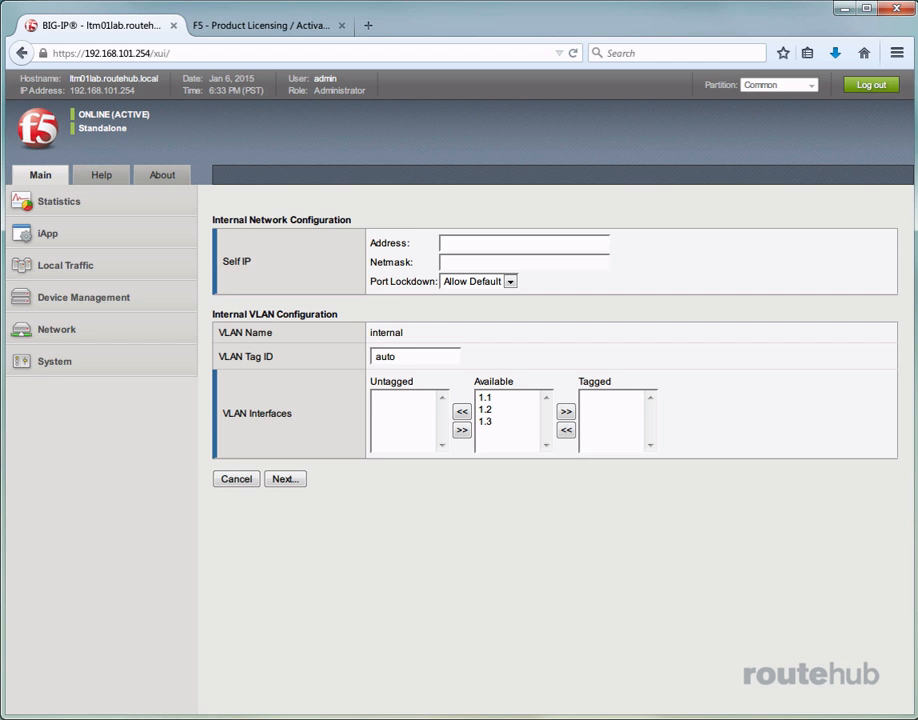
Set the internal network's self IP address to 172.17.201.1 with netmask 255.255.255.0.
click(524, 238)
text(172.17.201.1)
key(Tab)
text(255.255.255.0)
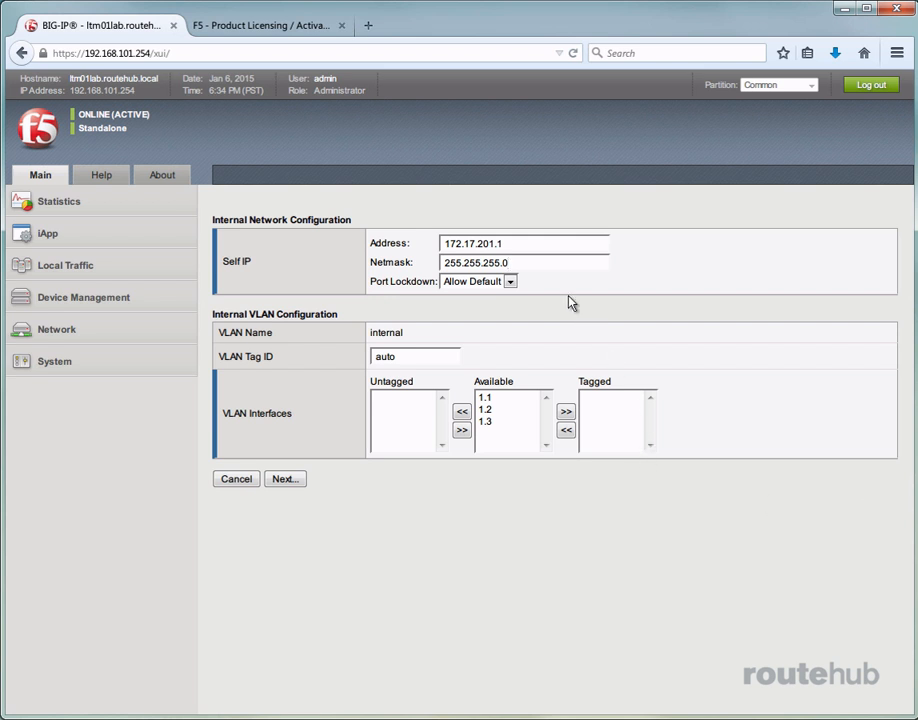
Keep the internal port lockdown on Allow Default, assign interface 1.1 as untagged to the internal VLAN and continue.
click(510, 283)
click(800, 490)
click(484, 399)
click(461, 411)
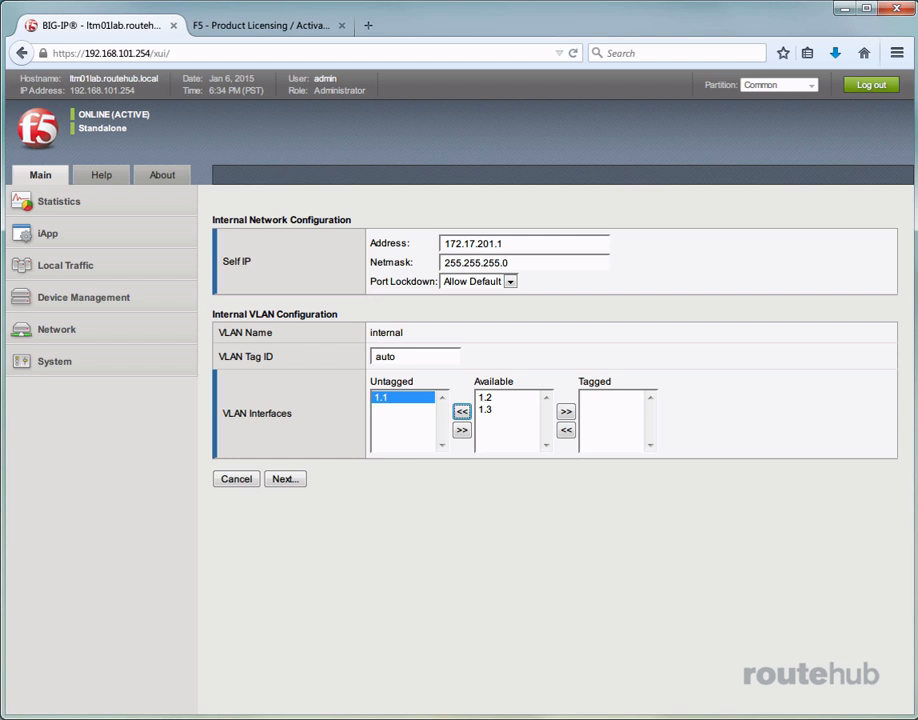
click(284, 480)
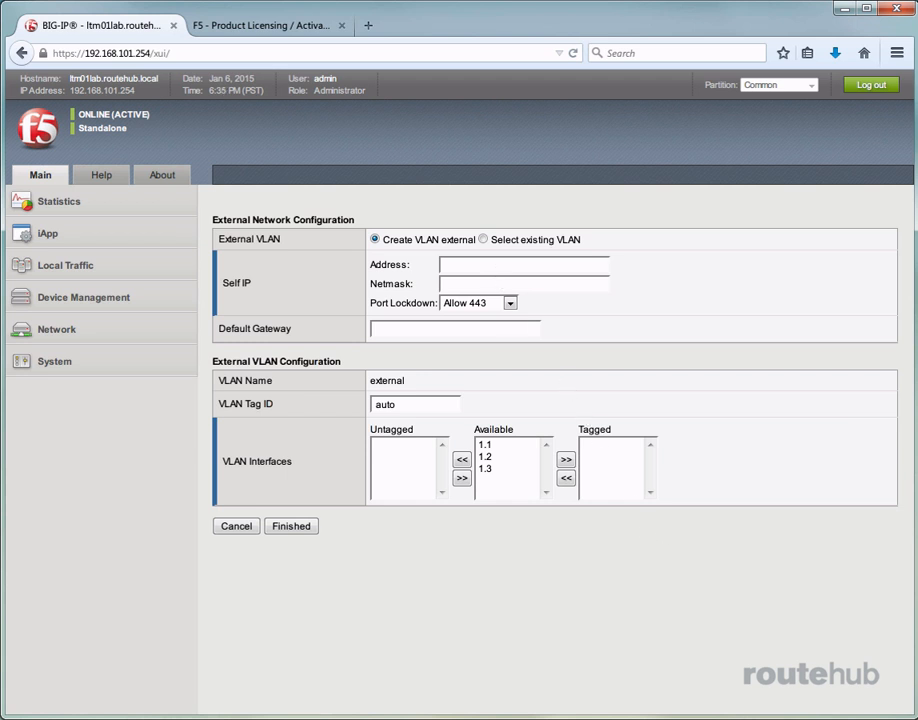
Set the external network's self IP address to 10.254.1.2 with netmask 255.255.255.0.
click(600, 264)
text(10.254.1.2)
key(Tab)
text(255.255.255.0)
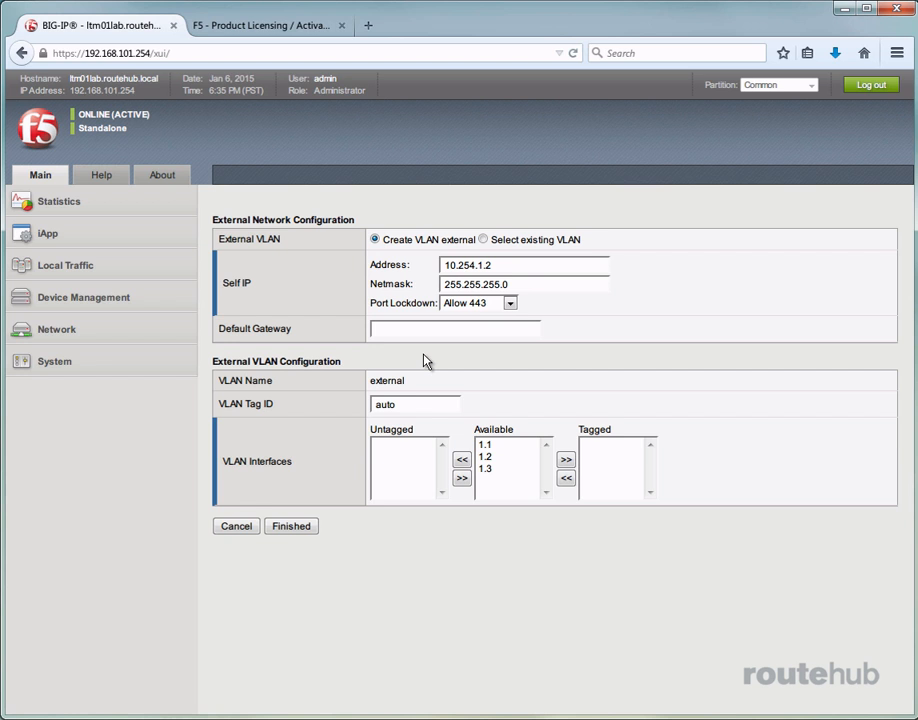
Set the external default gateway to 10.254.1.1, assign interface 1.2 as untagged to the external VLAN and finish the setup.
click(430, 328)
text(10.254.1.1)
click(487, 457)
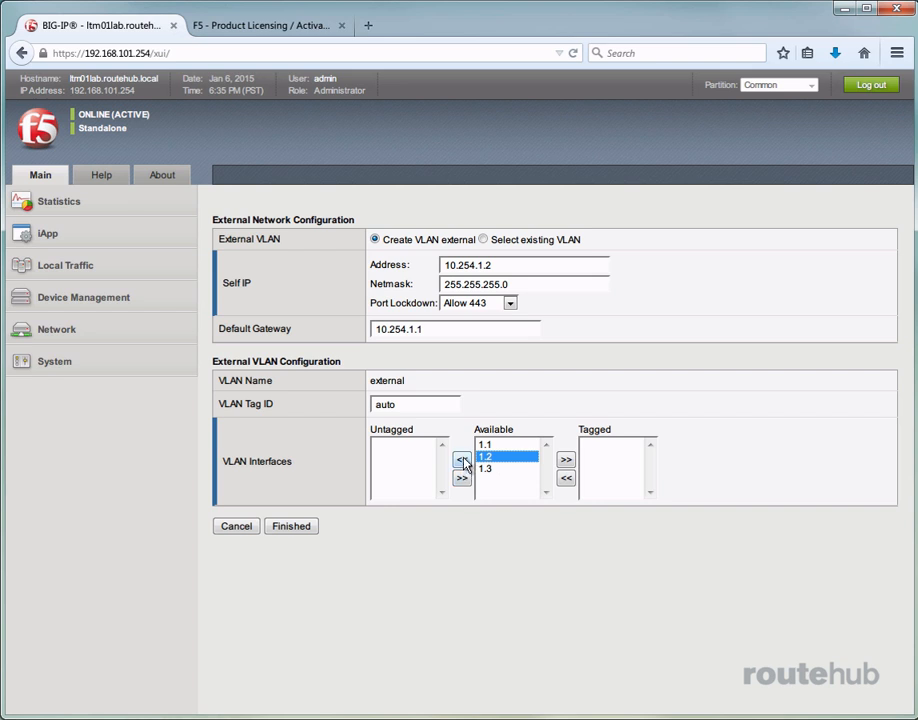
click(463, 460)
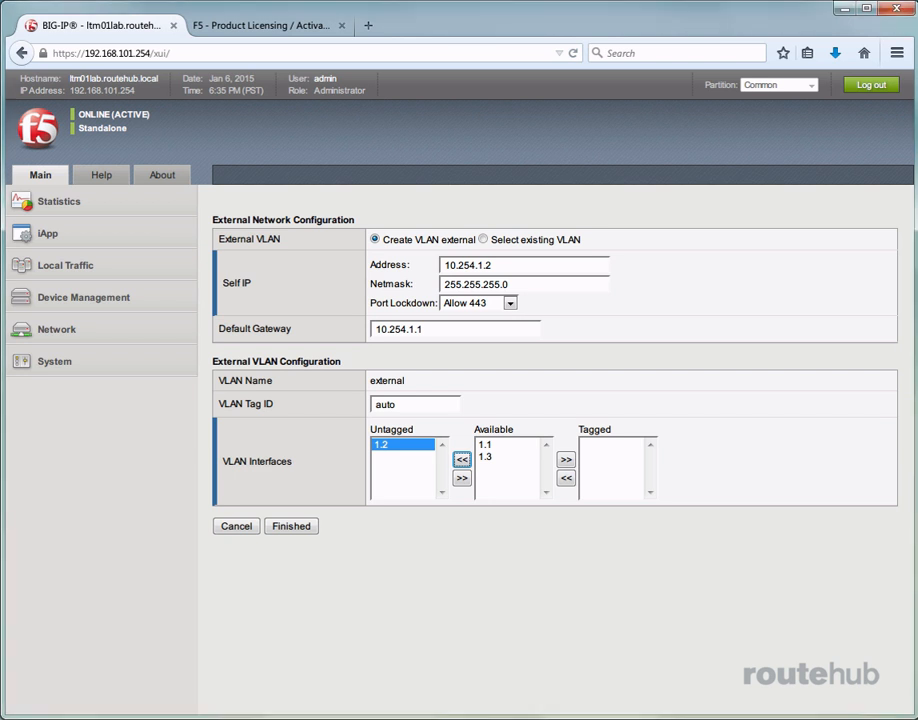
click(289, 527)
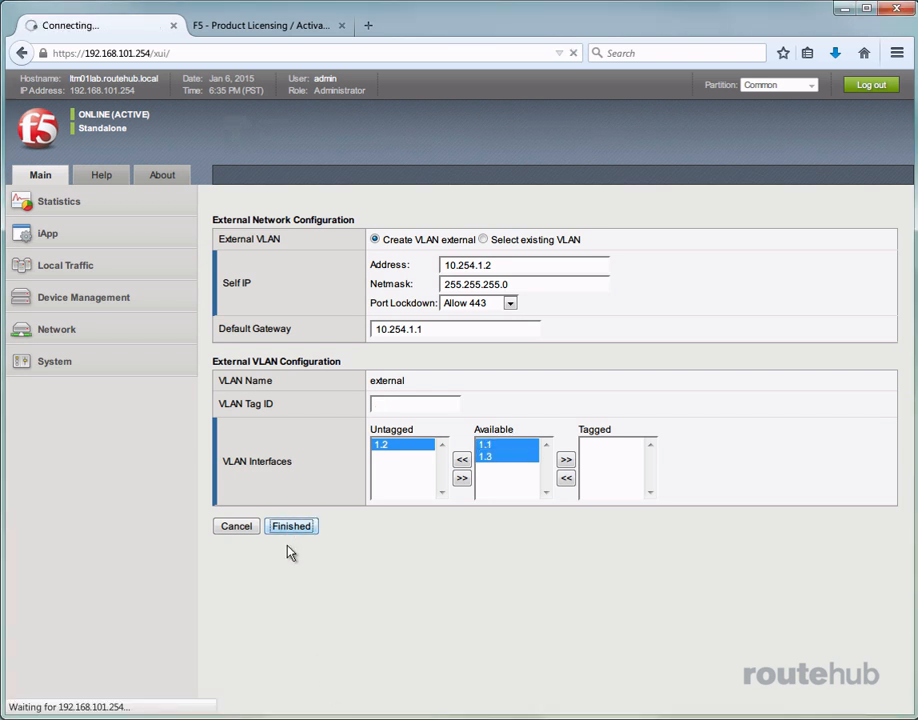